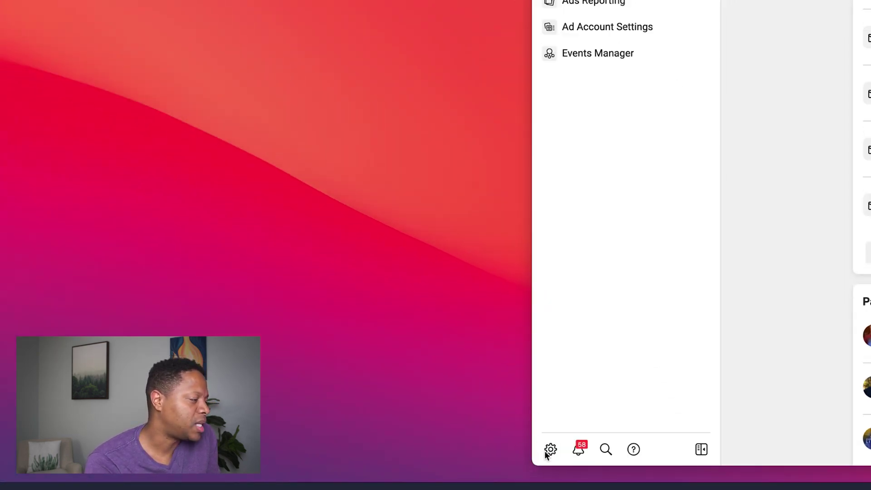
# Open Business Settings for Web Champs from the sidebar gear icon and select the address bar.
pyautogui.click(550, 450)
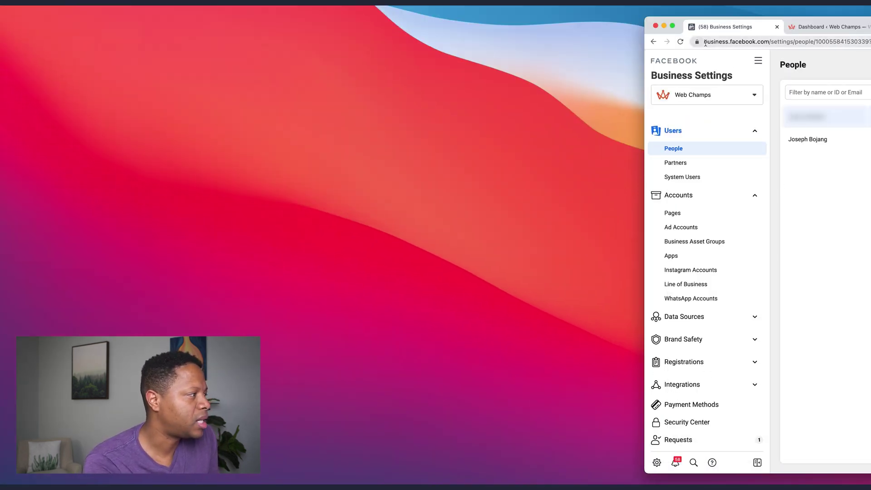
pyautogui.click(710, 42)
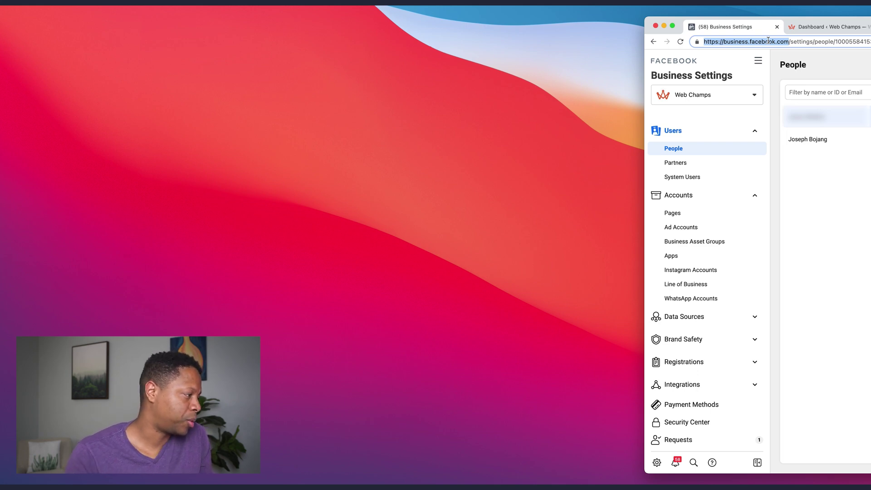
# Under Brand Safety > Domains, add webchamps.net as a new domain.
pyautogui.click(734, 77)
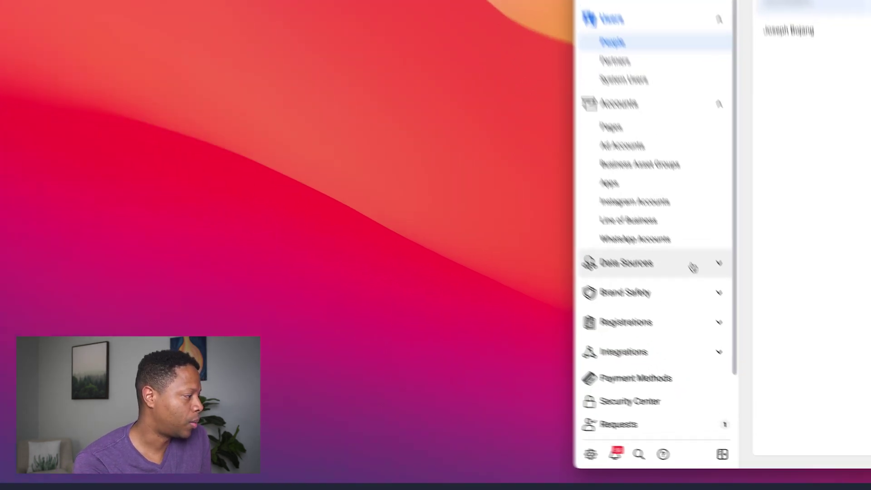
pyautogui.click(689, 271)
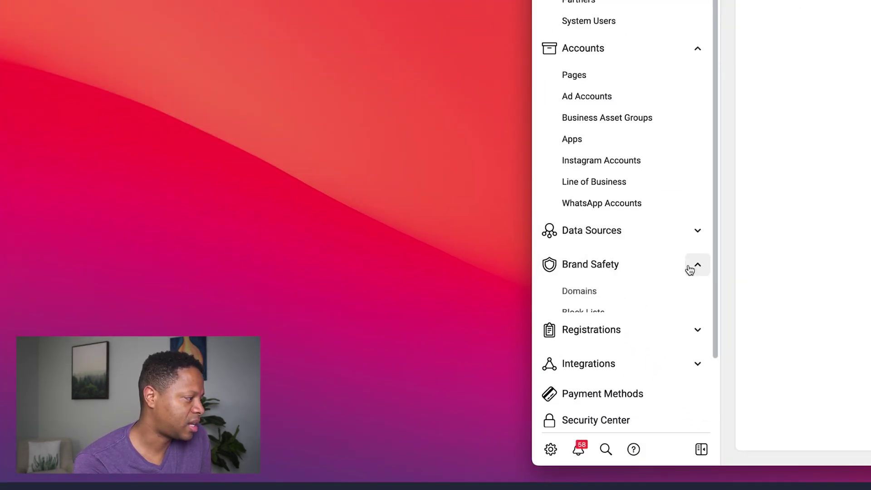
pyautogui.click(632, 294)
pyautogui.moveTo(868, 26); pyautogui.dragTo(416, 23)
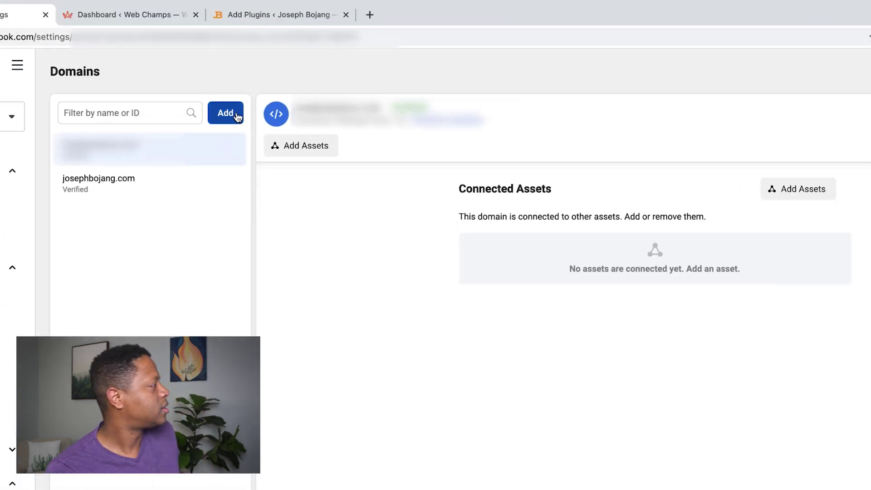
pyautogui.click(237, 117)
pyautogui.click(481, 268)
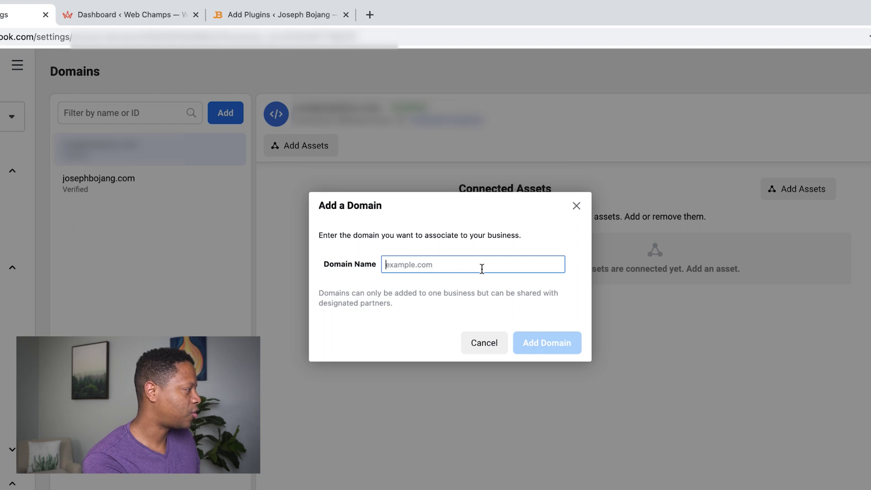
pyautogui.write('webchamps.net')
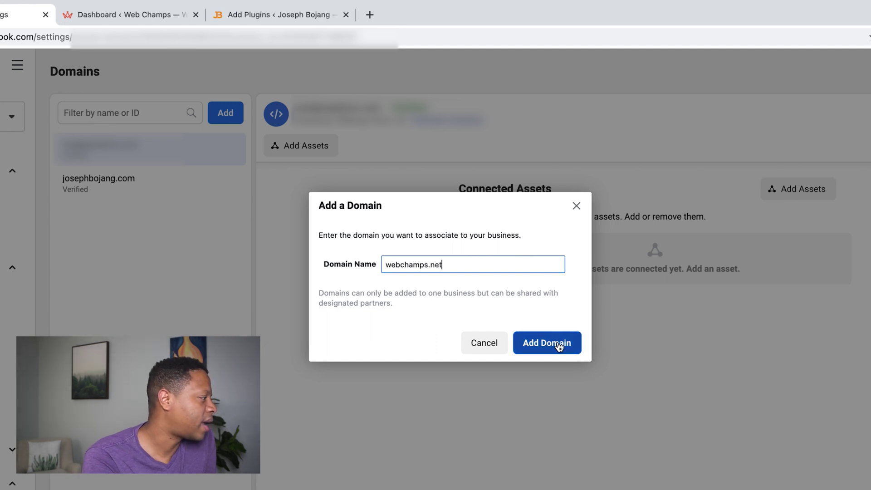
pyautogui.click(551, 343)
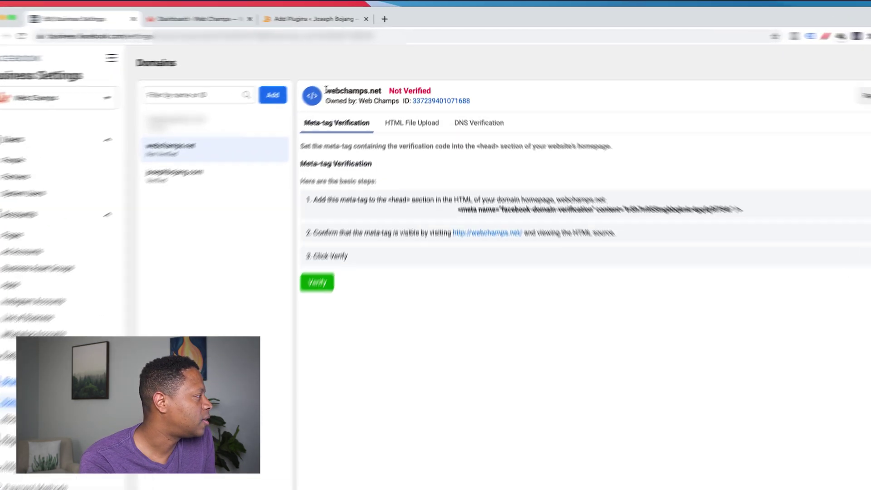
# Review the HTML file upload and DNS TXT record options for webchamps.net, including the 72-hour propagation note.
pyautogui.moveTo(341, 82); pyautogui.dragTo(436, 83)
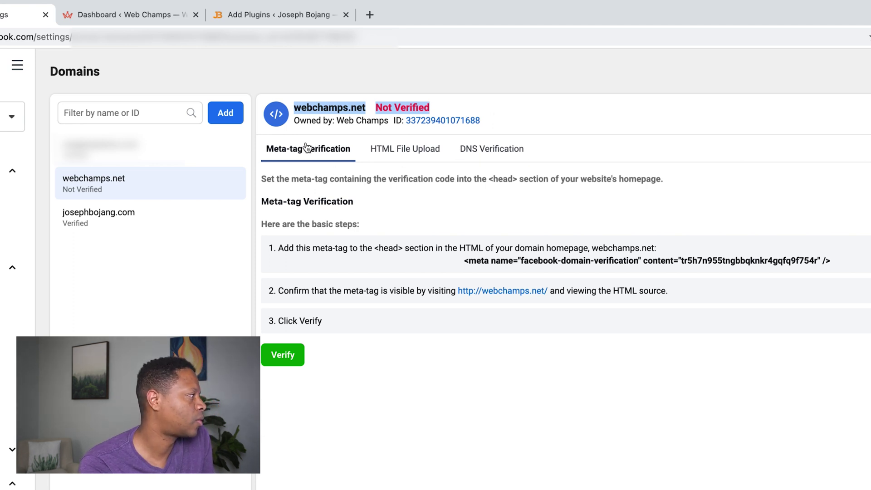
pyautogui.click(408, 148)
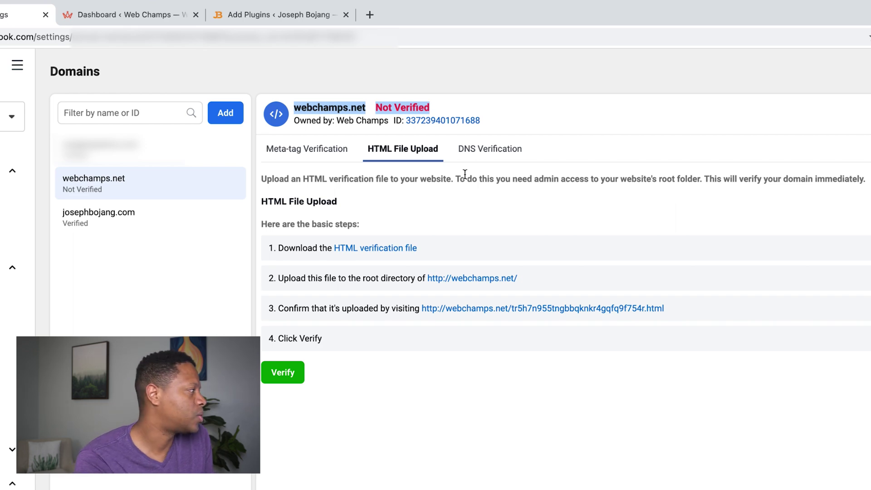
pyautogui.click(492, 151)
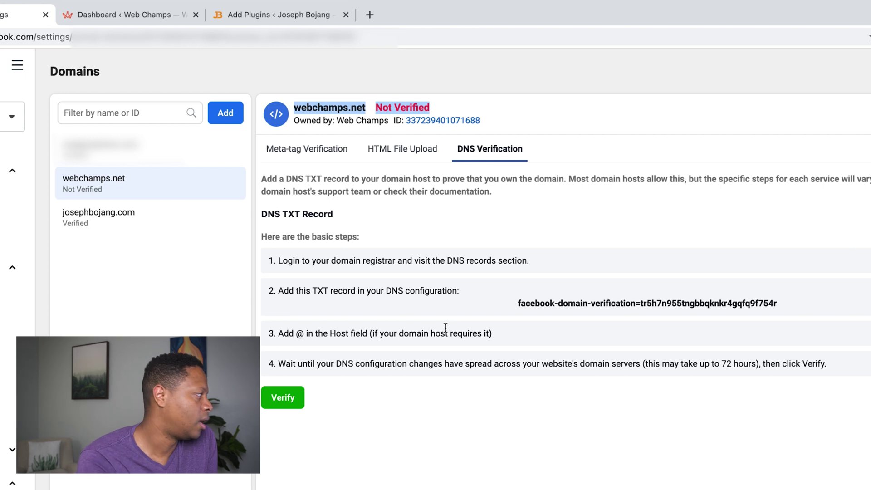
pyautogui.moveTo(313, 291); pyautogui.dragTo(343, 290)
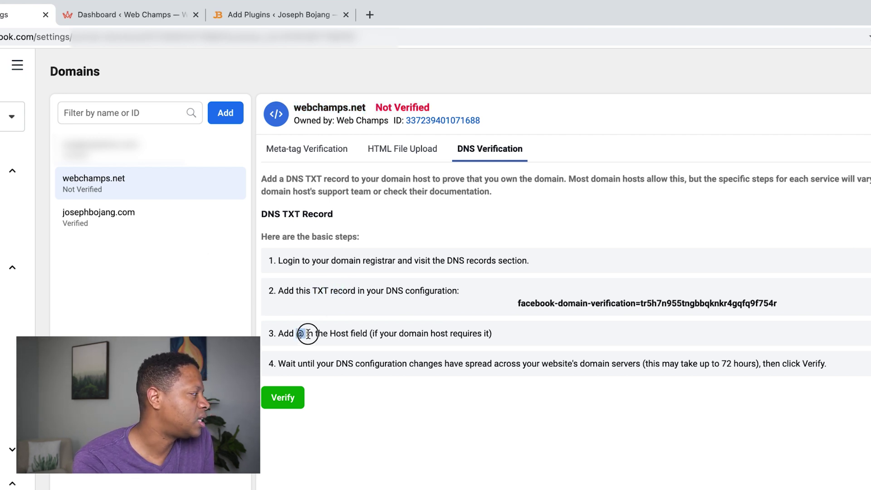
pyautogui.moveTo(296, 333)
pyautogui.mouseDown()
pyautogui.moveTo(341, 333)
pyautogui.moveTo(304, 333)
pyautogui.mouseUp()
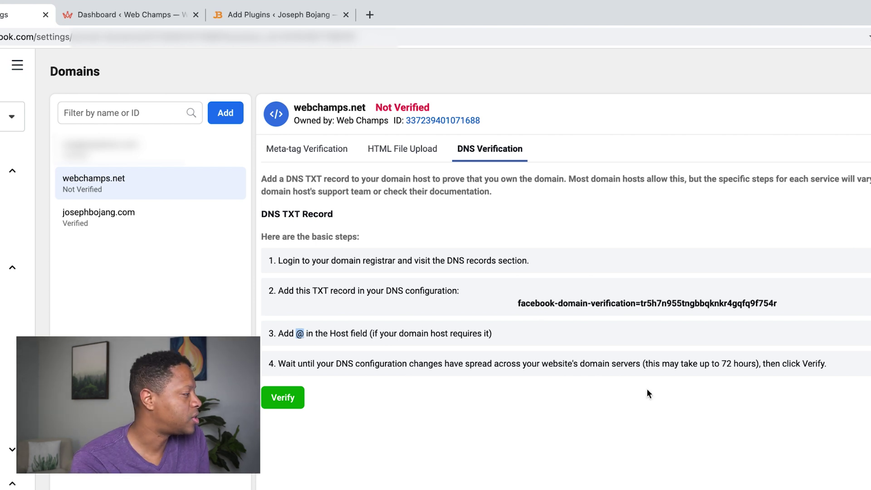
pyautogui.moveTo(780, 304); pyautogui.dragTo(518, 310)
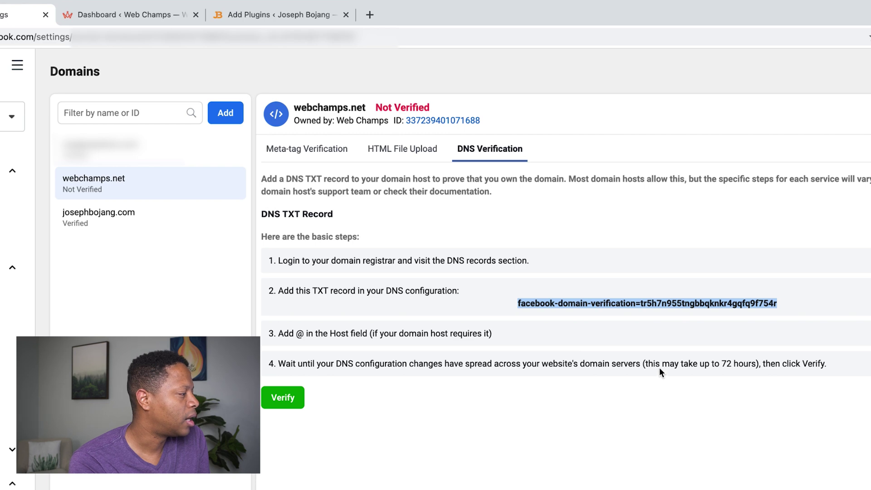
pyautogui.moveTo(647, 367); pyautogui.dragTo(755, 363)
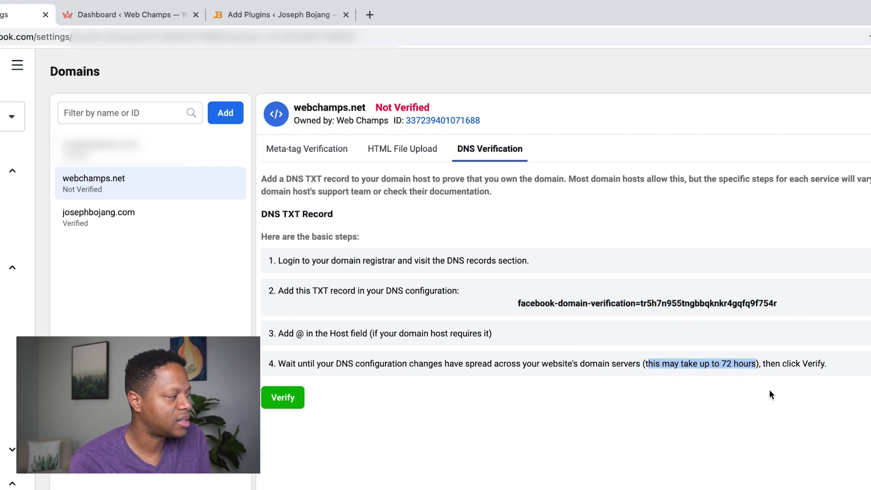
# Copy the webchamps.net verification meta-tag from the Meta-tag Verification instructions.
pyautogui.click(307, 149)
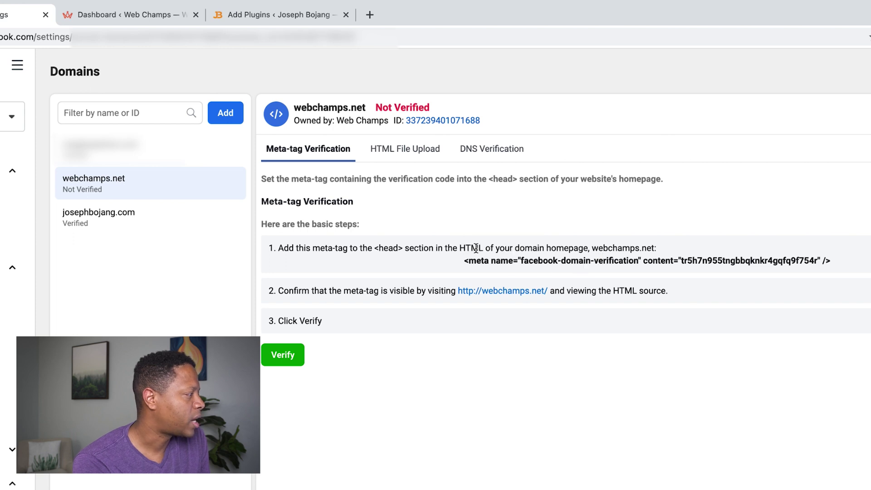
pyautogui.click(504, 264)
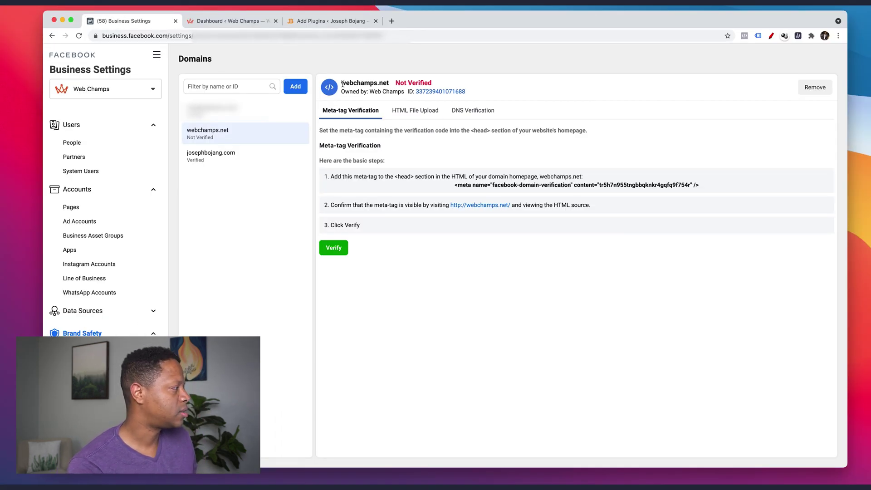
pyautogui.moveTo(342, 82); pyautogui.dragTo(388, 82)
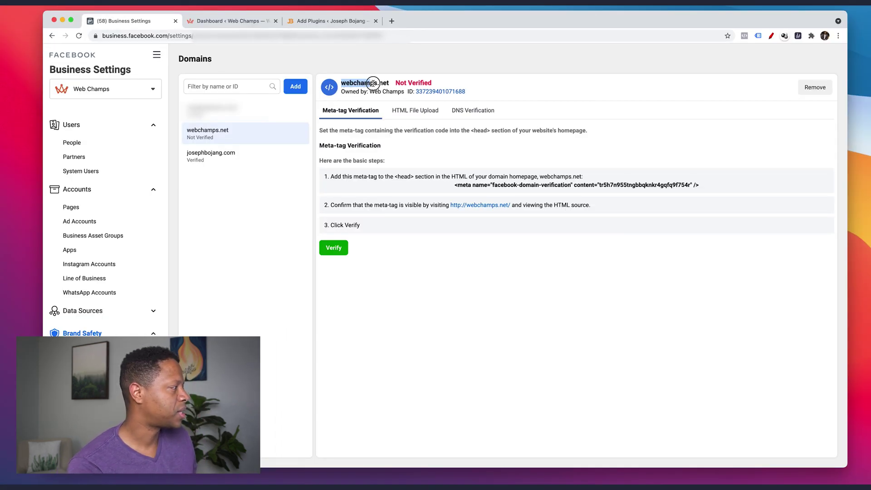
pyautogui.click(230, 20)
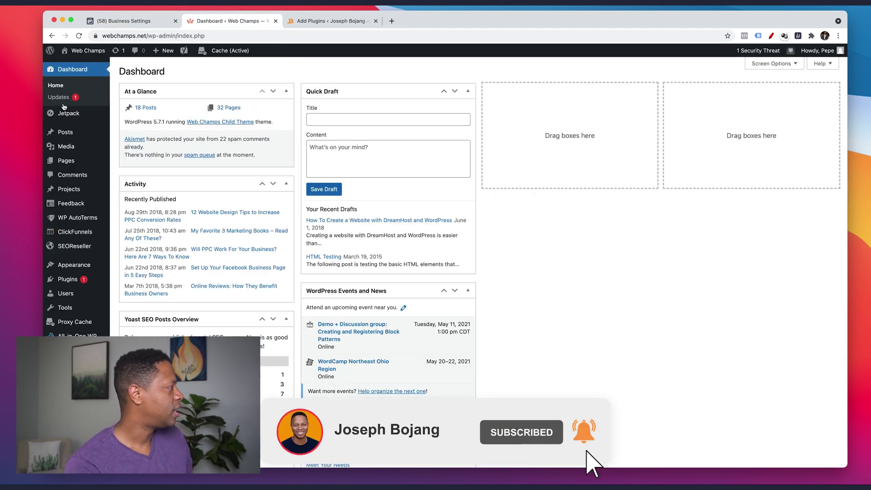
pyautogui.moveTo(100, 189)
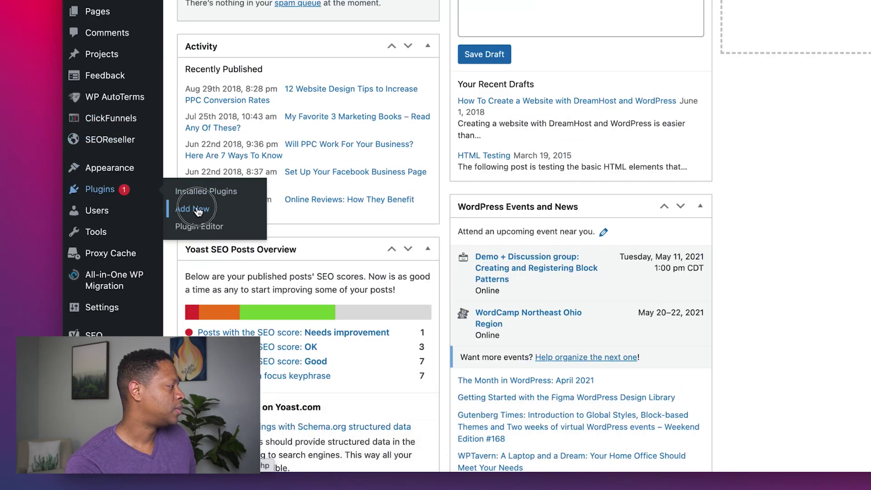
# Go to Plugins > Add New on the webchamps.net WordPress dashboard.
pyautogui.click(192, 208)
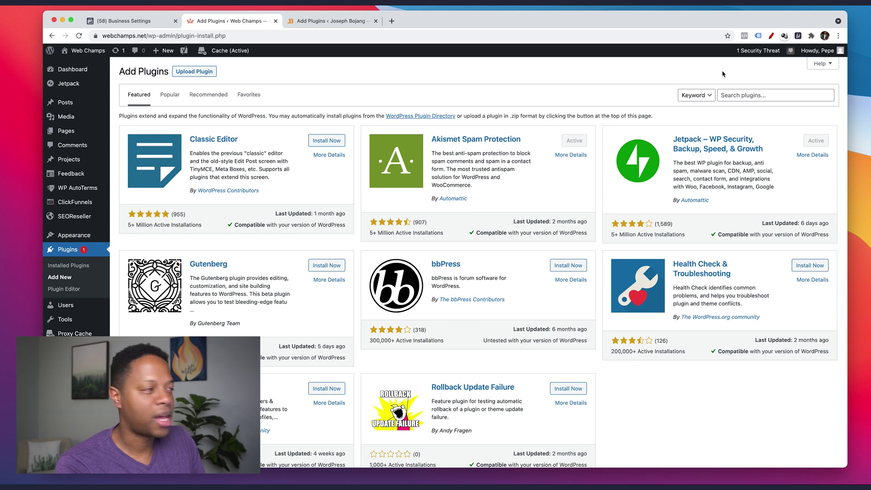
# Search plugins for 'header footer', then install and activate Header Footer Code Manager.
pyautogui.click(739, 96)
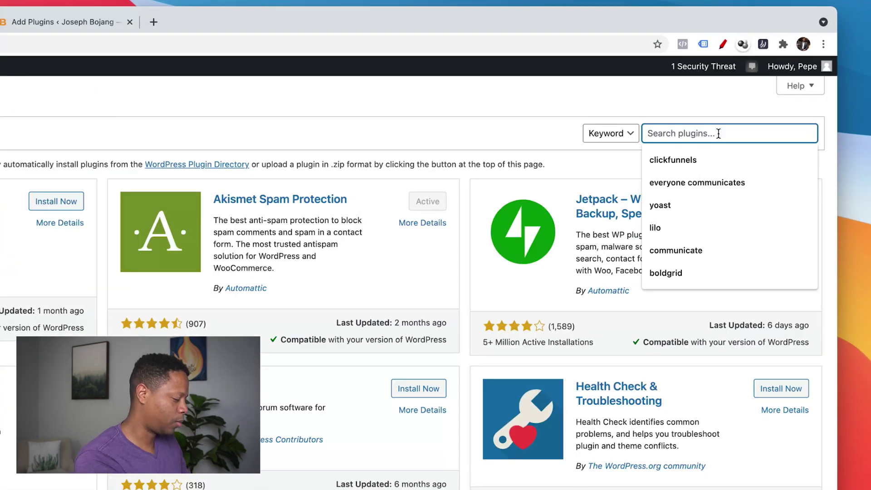
pyautogui.write('header')
pyautogui.press('Return')
pyautogui.press('Down')
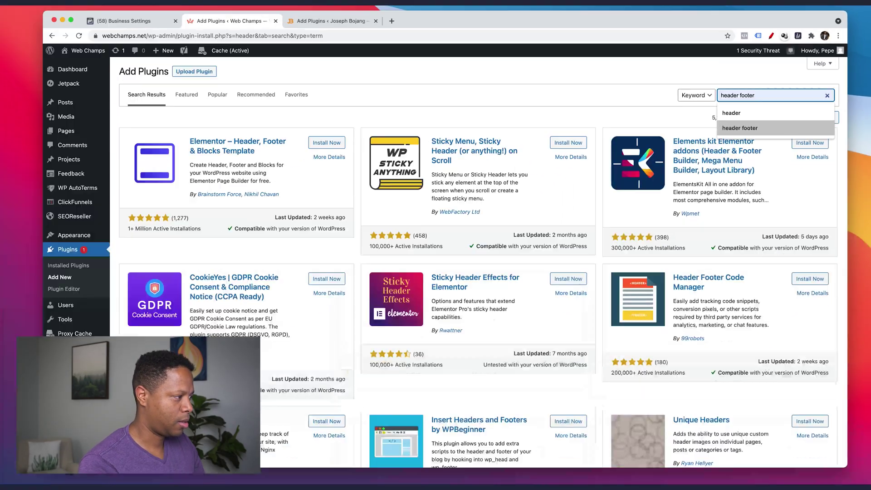
pyautogui.press('Return')
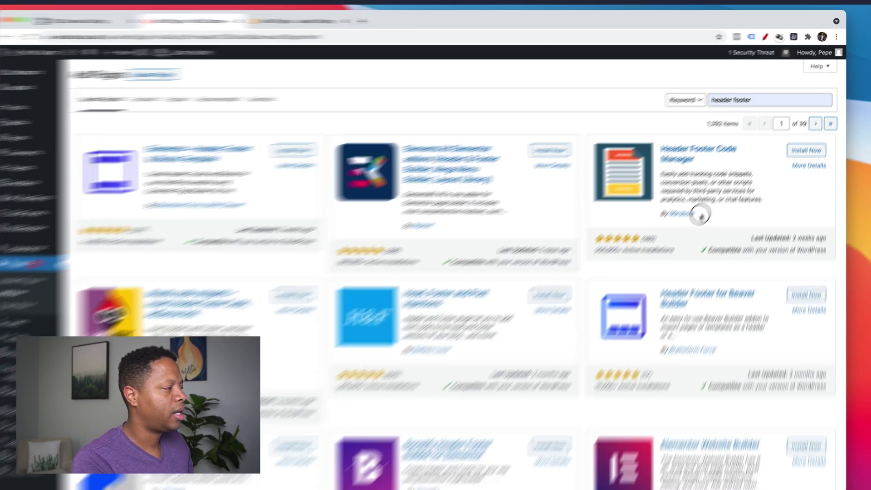
pyautogui.moveTo(706, 203); pyautogui.dragTo(677, 203)
pyautogui.moveTo(587, 289); pyautogui.dragTo(575, 201)
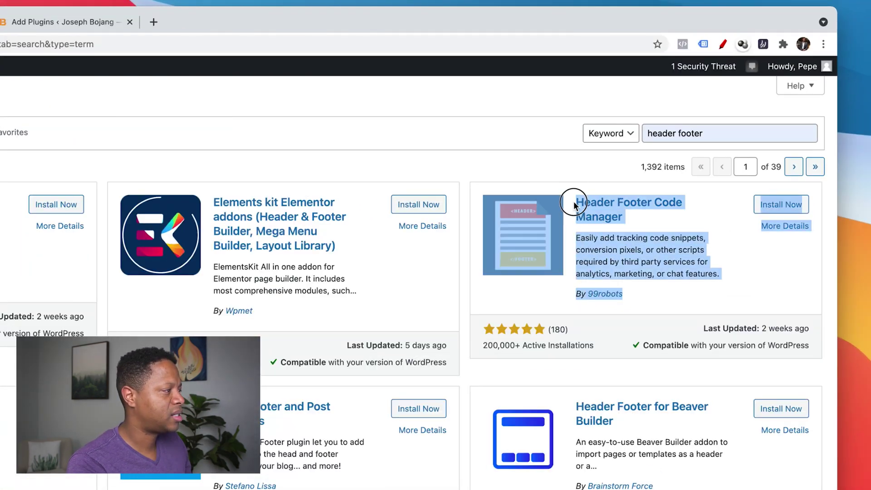
pyautogui.click(760, 249)
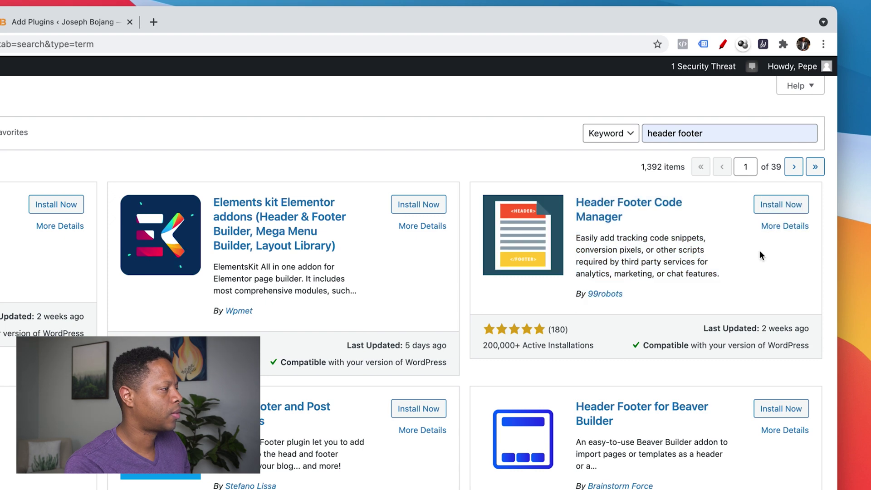
pyautogui.click(780, 205)
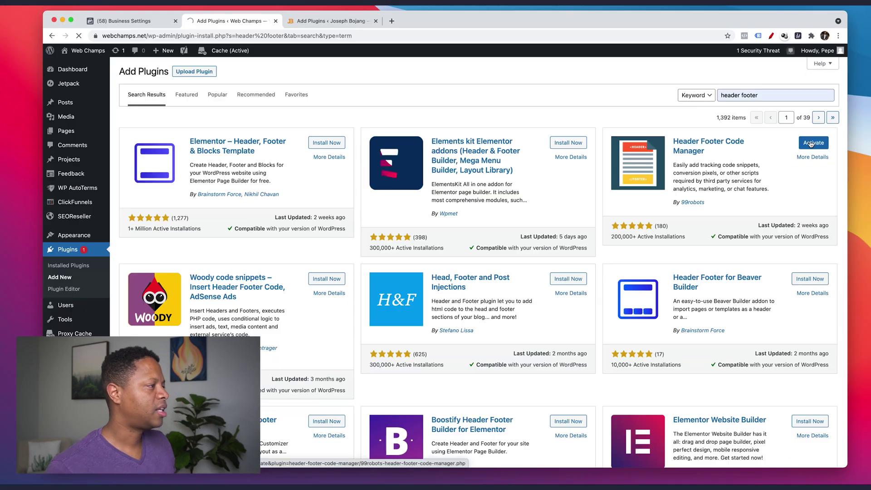
pyautogui.click(783, 207)
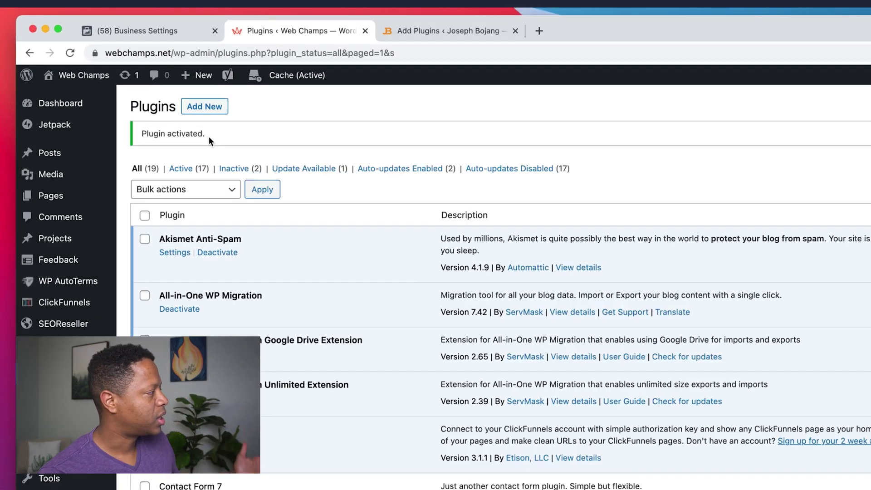
# Create a new HFCM snippet named 'Facebook Verify', displayed site-wide in the header.
pyautogui.moveTo(208, 136); pyautogui.dragTo(139, 138)
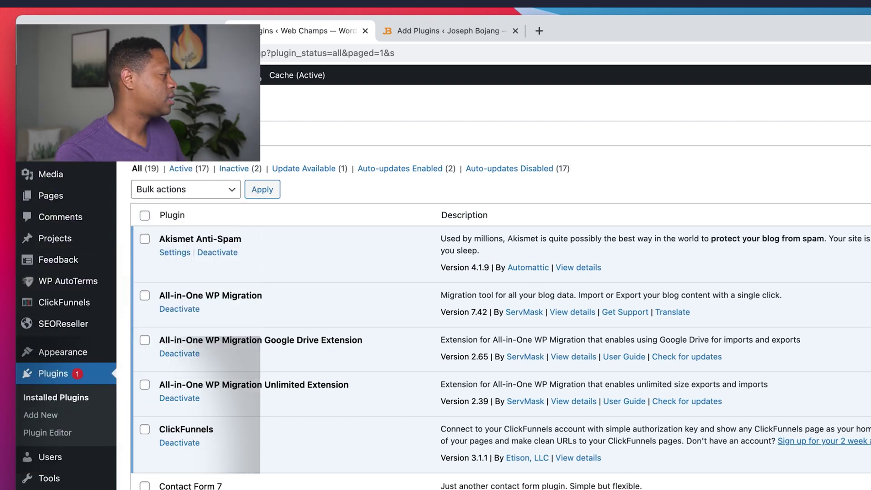
pyautogui.scroll(-4, 46, 389)
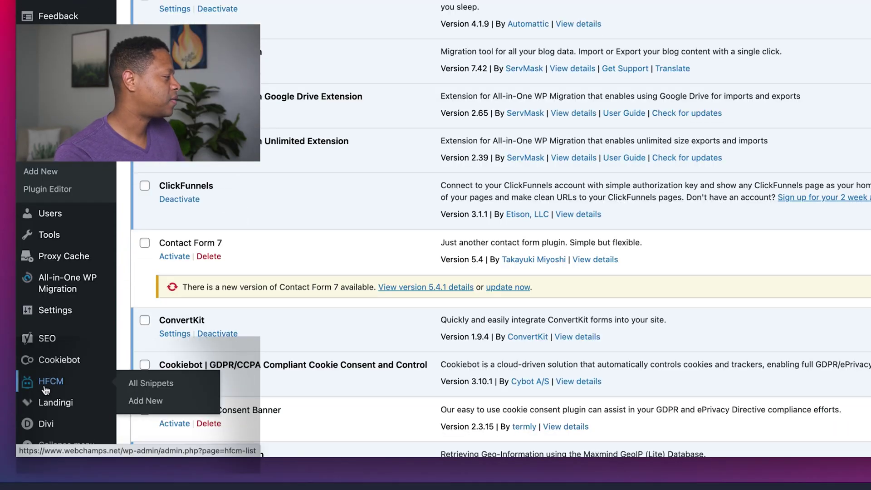
pyautogui.click(146, 401)
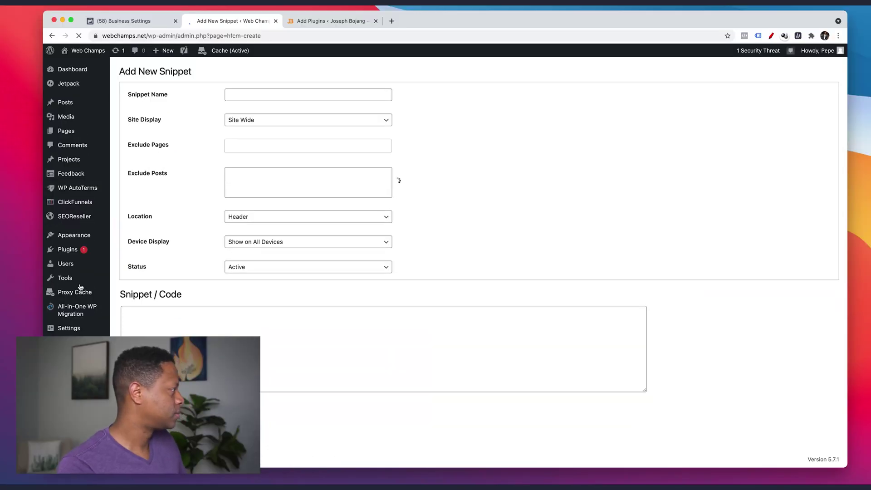
pyautogui.click(289, 95)
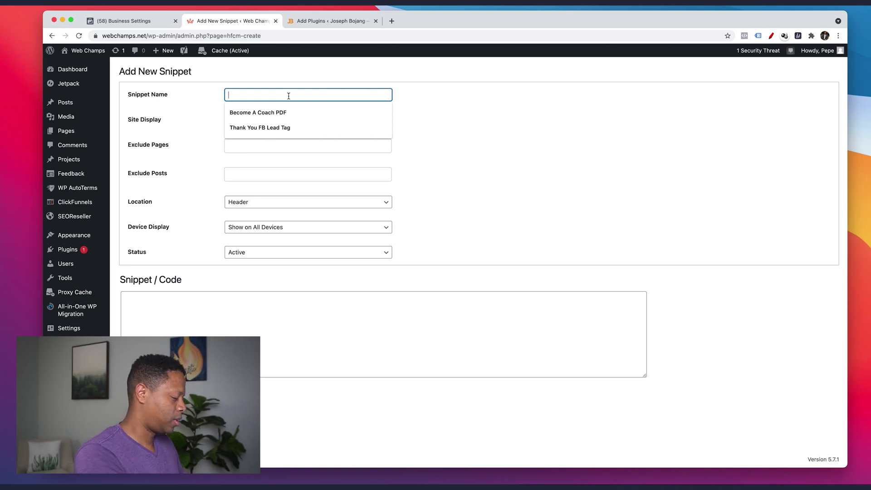
pyautogui.write('B')
pyautogui.press('BackSpace')
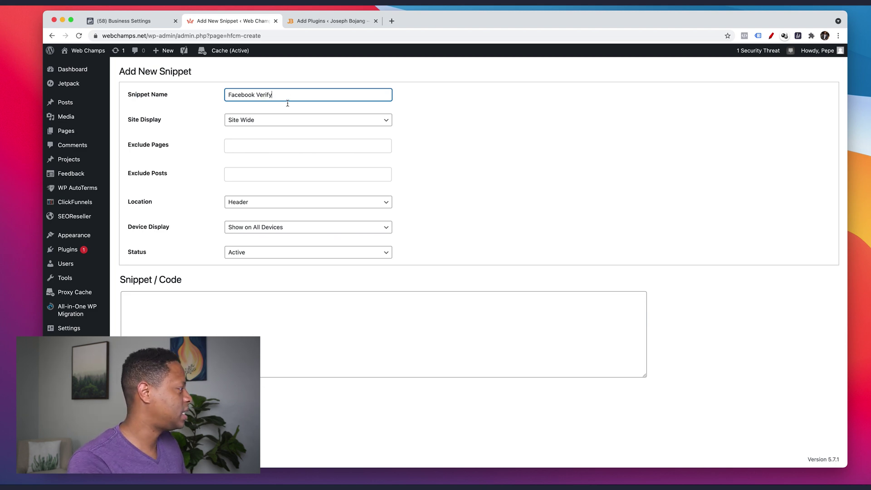
pyautogui.moveTo(128, 121); pyautogui.dragTo(216, 120)
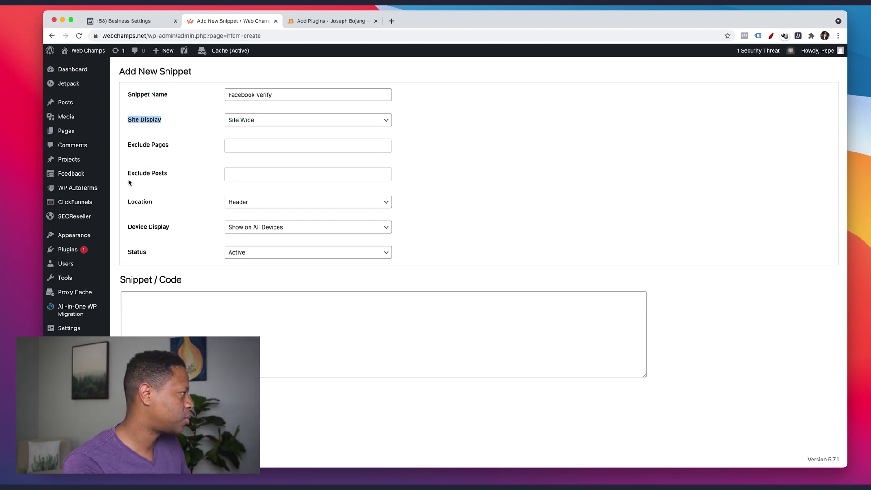
pyautogui.click(265, 204)
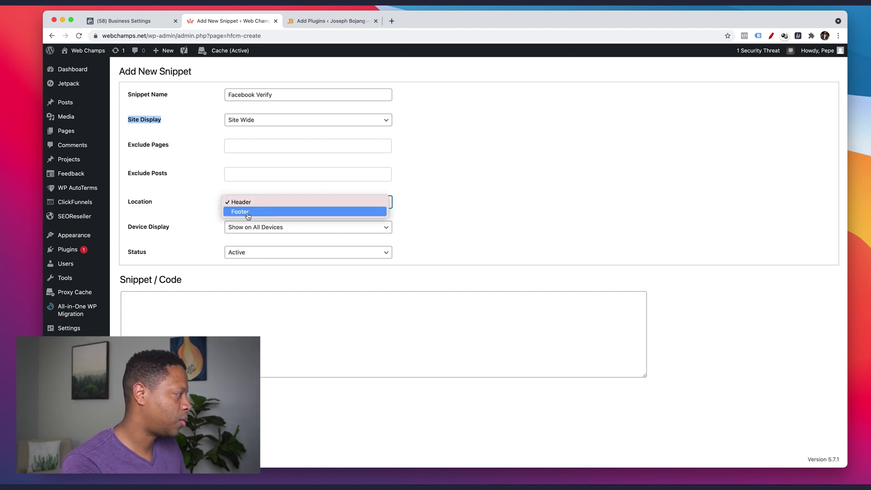
pyautogui.click(516, 217)
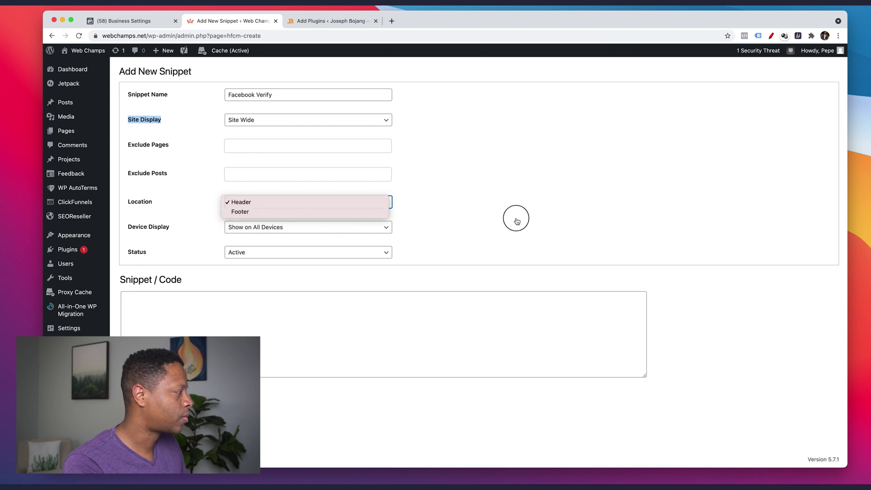
# Paste the meta tag into the Facebook Verify snippet code, save it, and purge all-pages cache.
pyautogui.click(346, 305)
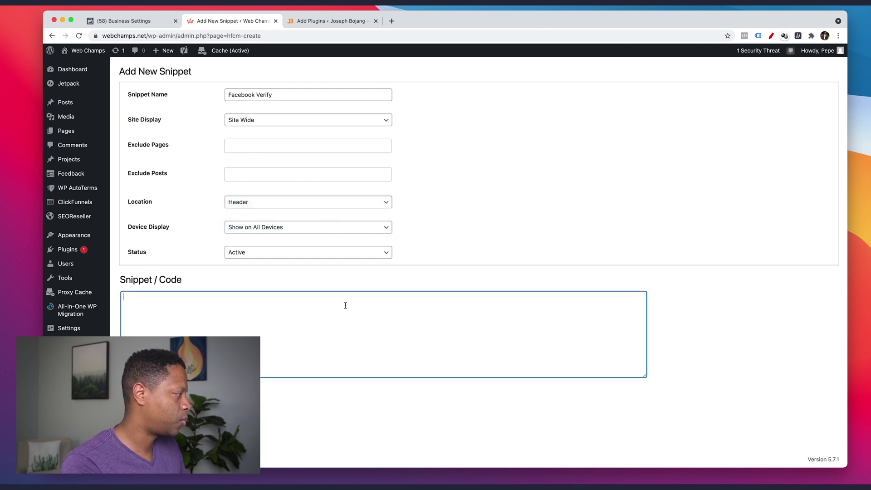
pyautogui.press('super+v')
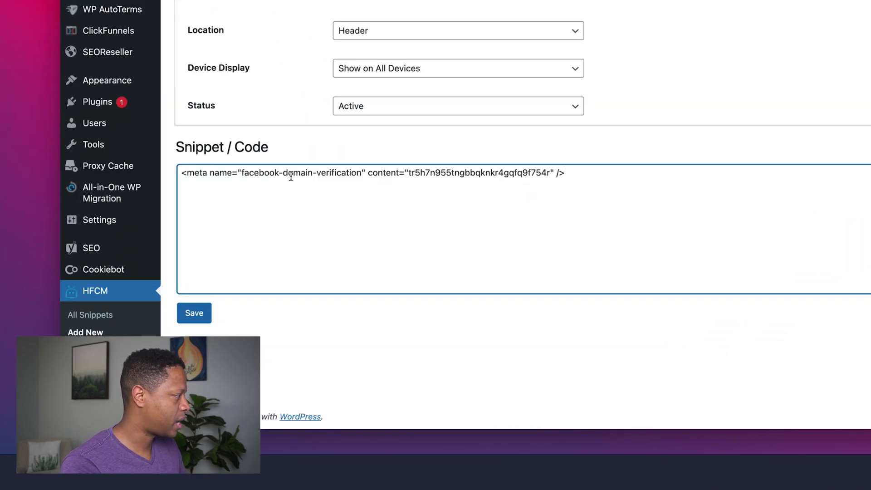
pyautogui.tripleClick(598, 168)
pyautogui.click(197, 316)
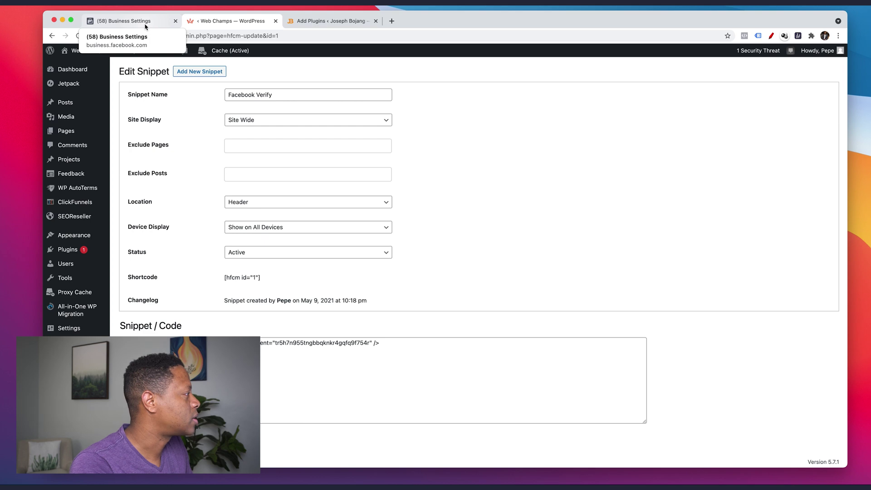
pyautogui.moveTo(343, 75)
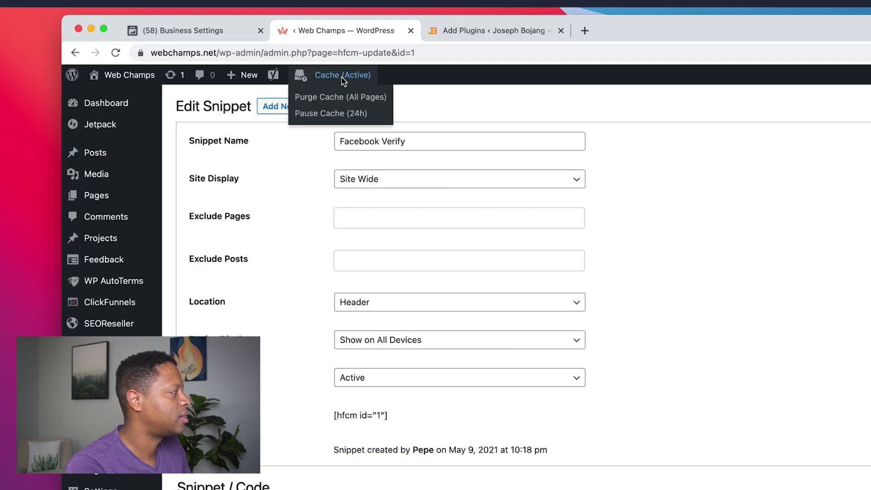
pyautogui.click(335, 102)
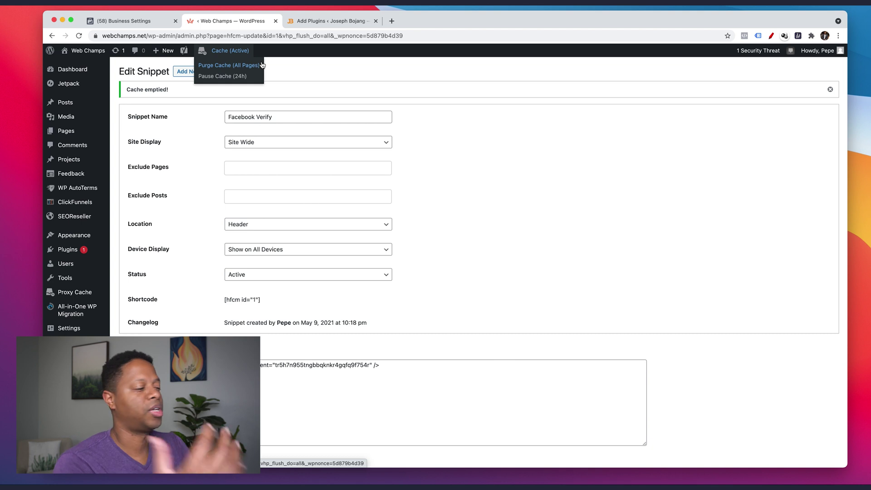
# Back in Business Settings, run meta-tag verification for webchamps.net.
pyautogui.click(130, 21)
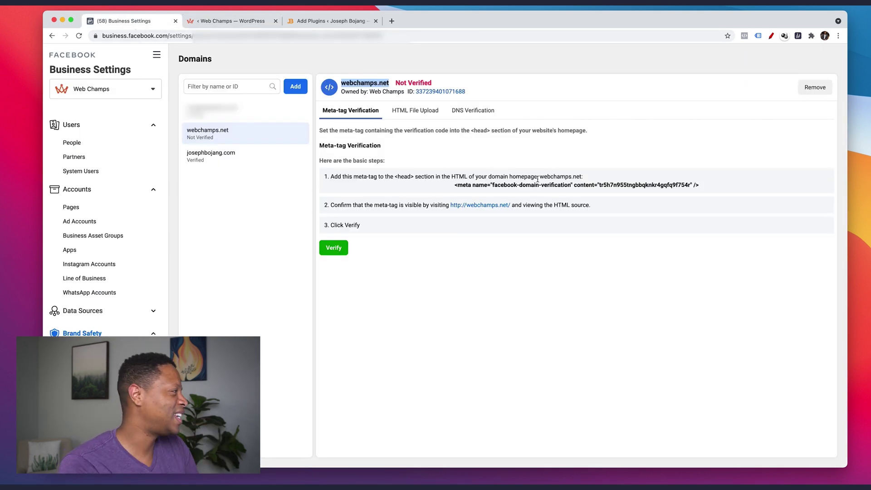
pyautogui.click(352, 145)
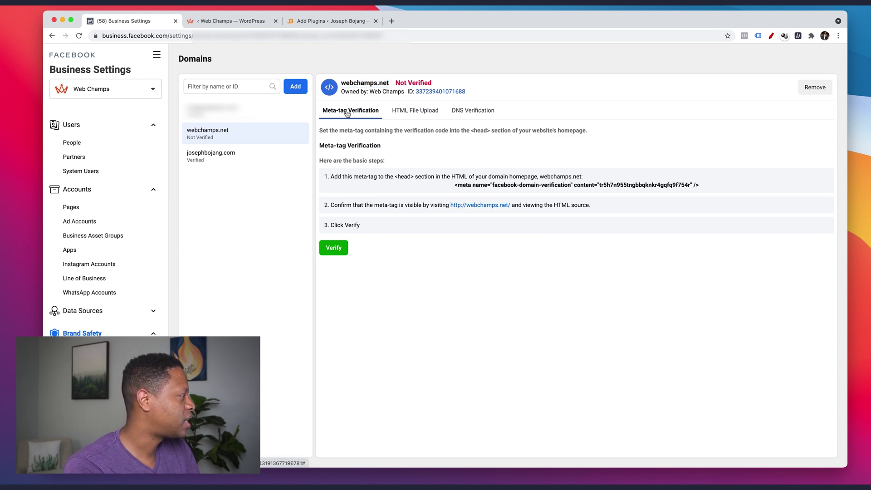
pyautogui.click(335, 250)
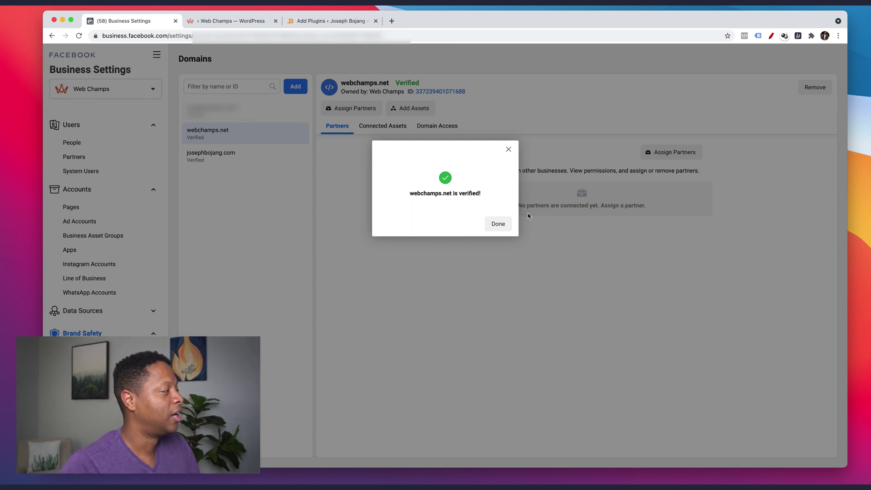
# Dismiss the verification success message and confirm webchamps.net shows Verified.
pyautogui.moveTo(409, 196); pyautogui.dragTo(486, 195)
pyautogui.click(500, 225)
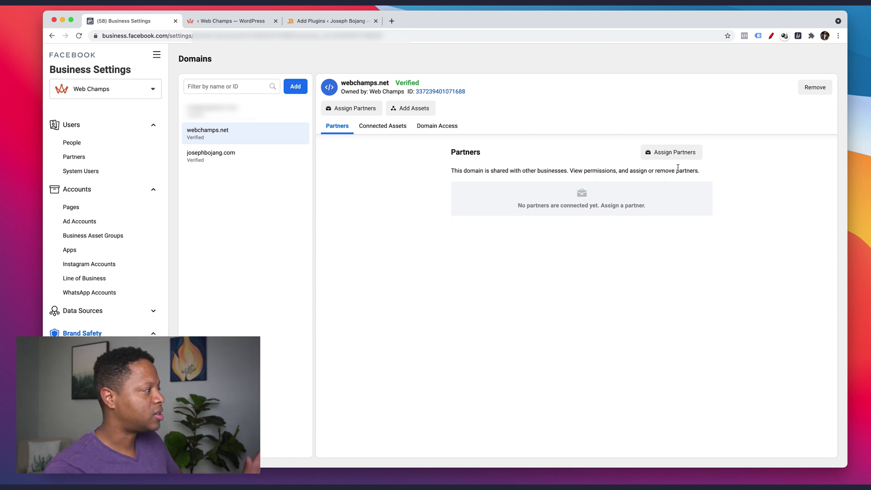
pyautogui.moveTo(407, 83)
pyautogui.moveTo(397, 82); pyautogui.dragTo(428, 83)
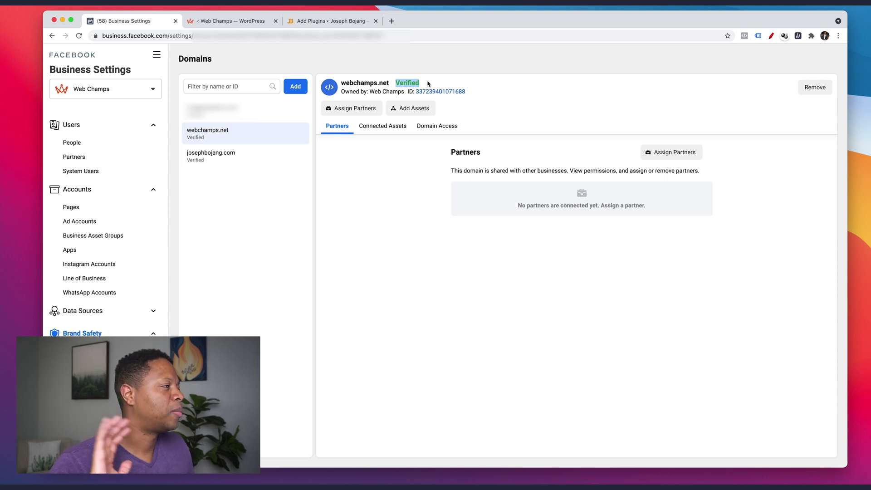